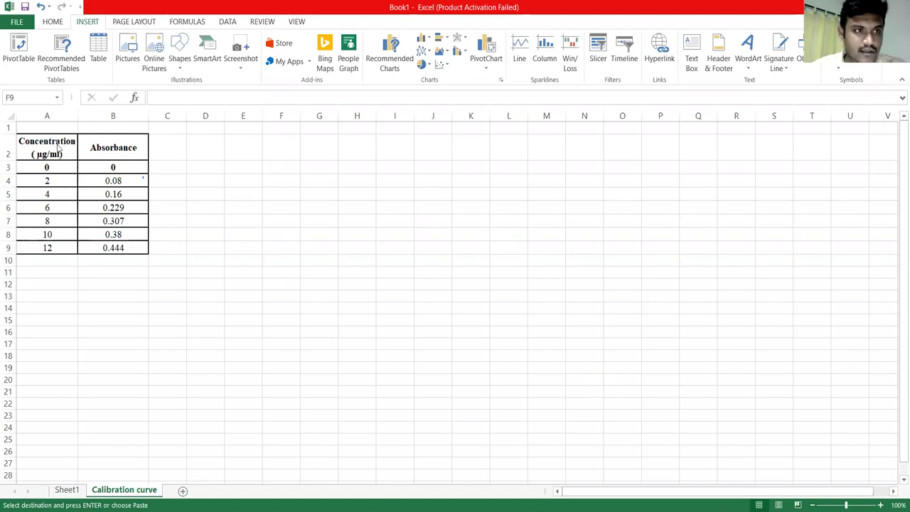
Select the concentration and absorbance data in A2:B9 and insert a Scatter with Smooth Lines and Markers chart.
{"action": "left_click_drag", "start_coordinate": [62, 157], "coordinate": [66, 246]}
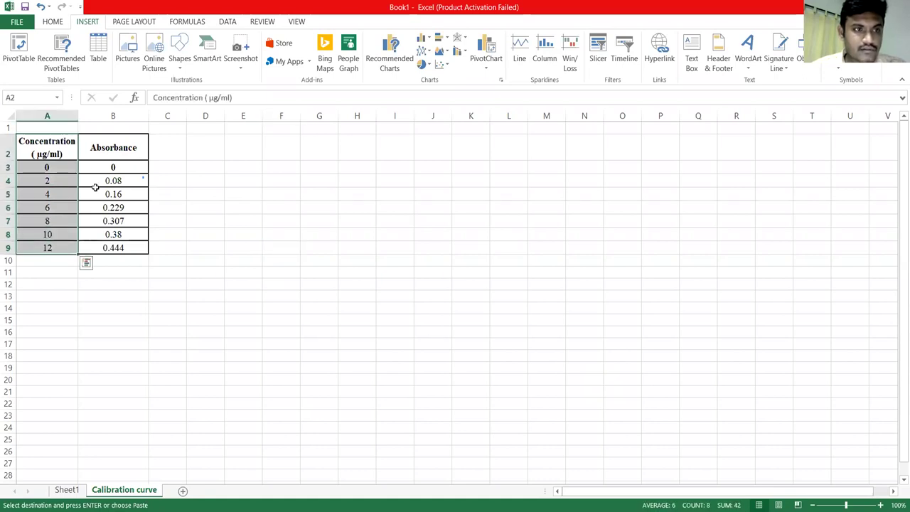
{"action": "left_click", "coordinate": [115, 146]}
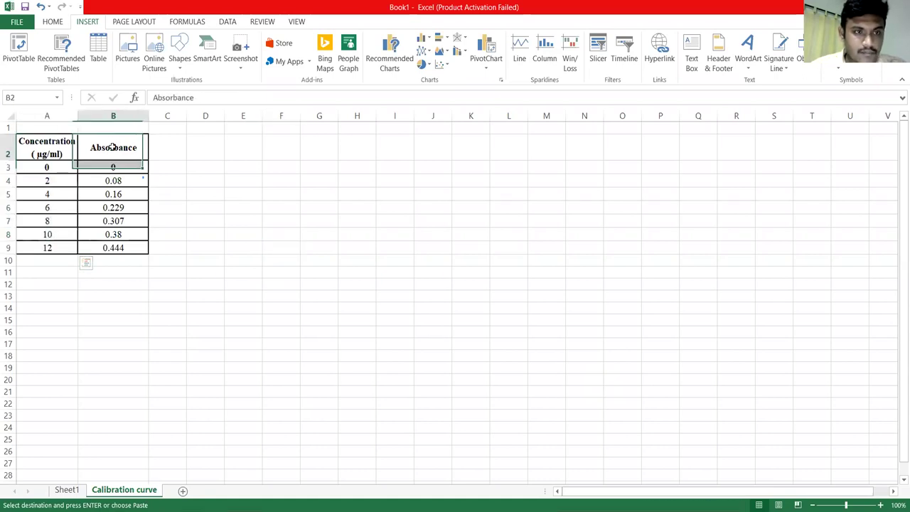
{"action": "left_click_drag", "start_coordinate": [123, 146], "coordinate": [124, 248]}
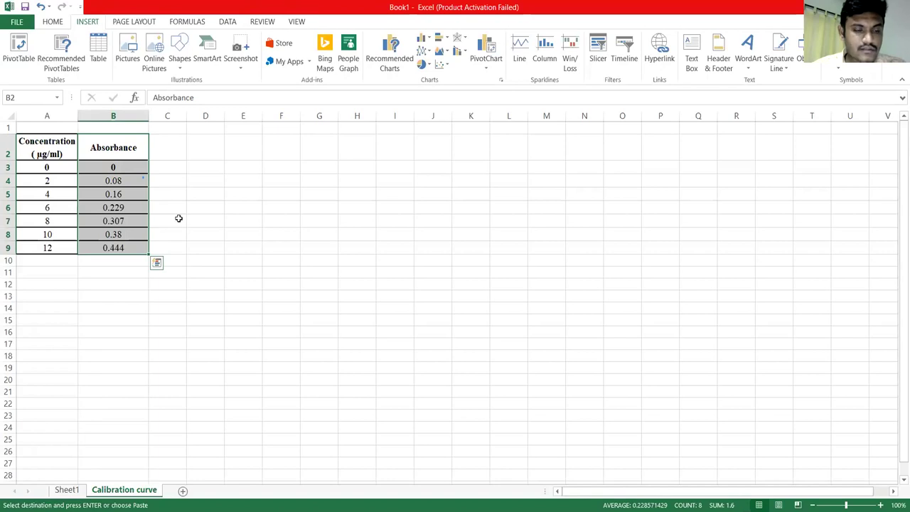
{"action": "left_click", "coordinate": [179, 218]}
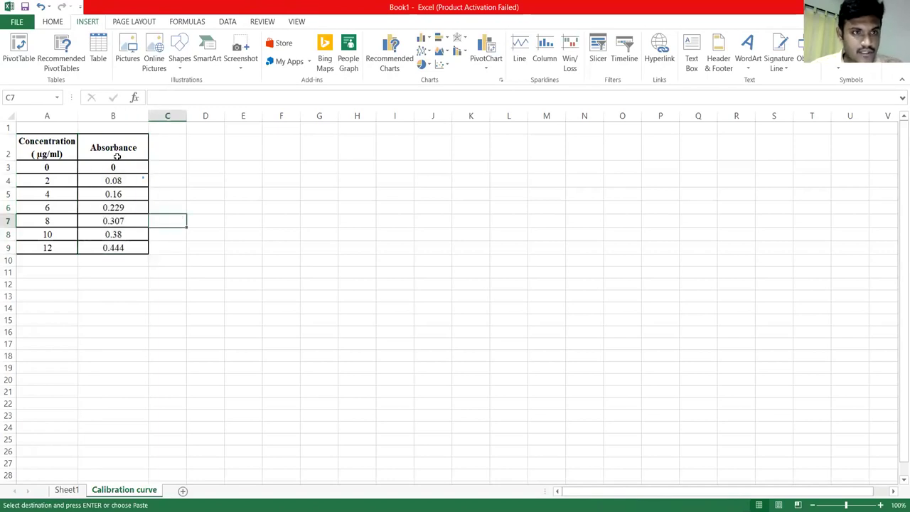
{"action": "left_click_drag", "start_coordinate": [28, 145], "coordinate": [110, 246]}
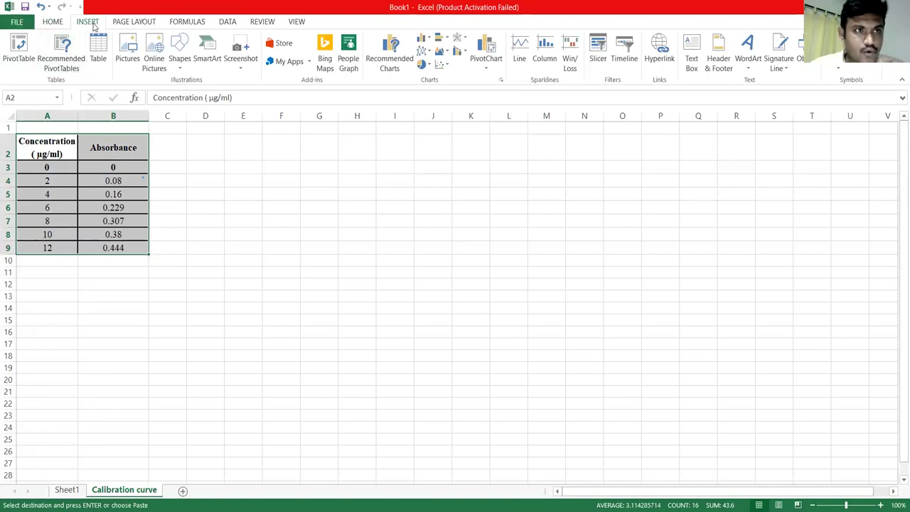
{"action": "left_click", "coordinate": [445, 65]}
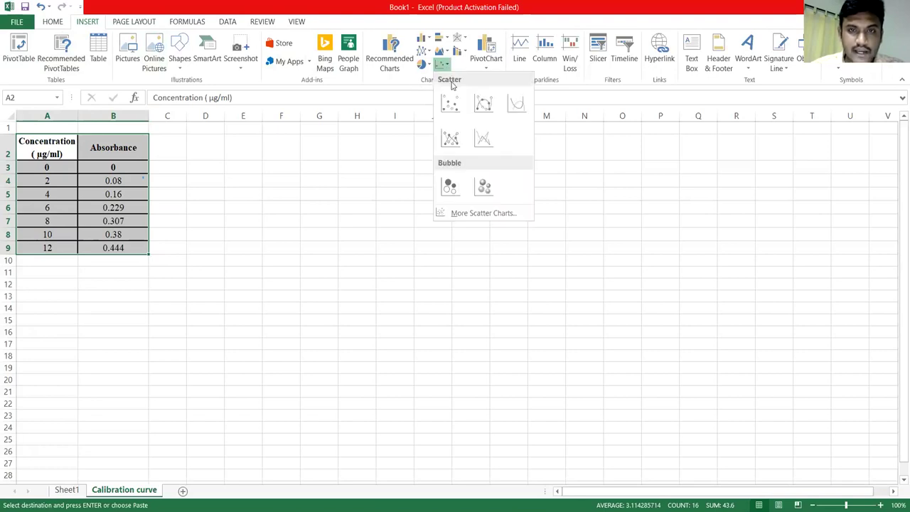
{"action": "left_click", "coordinate": [479, 106]}
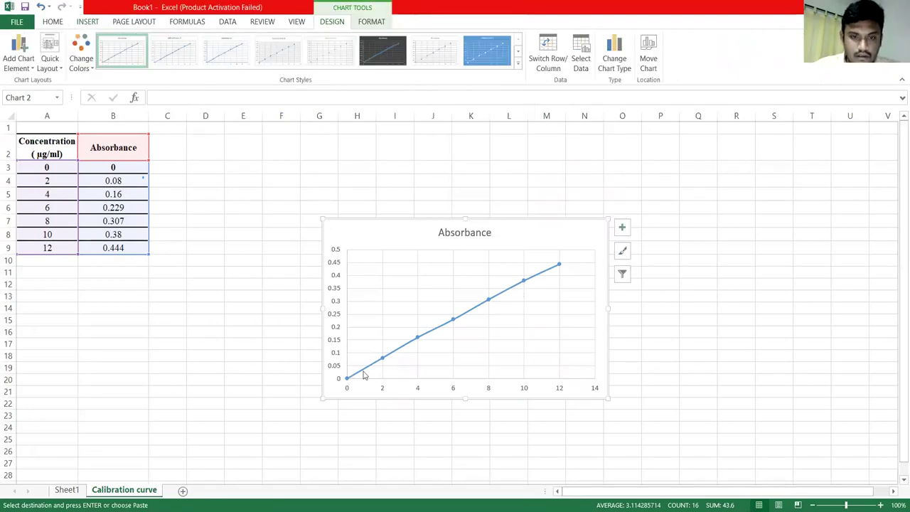
Add a linear trendline with its equation to the Absorbance data series.
{"action": "mouse_move", "coordinate": [480, 311]}
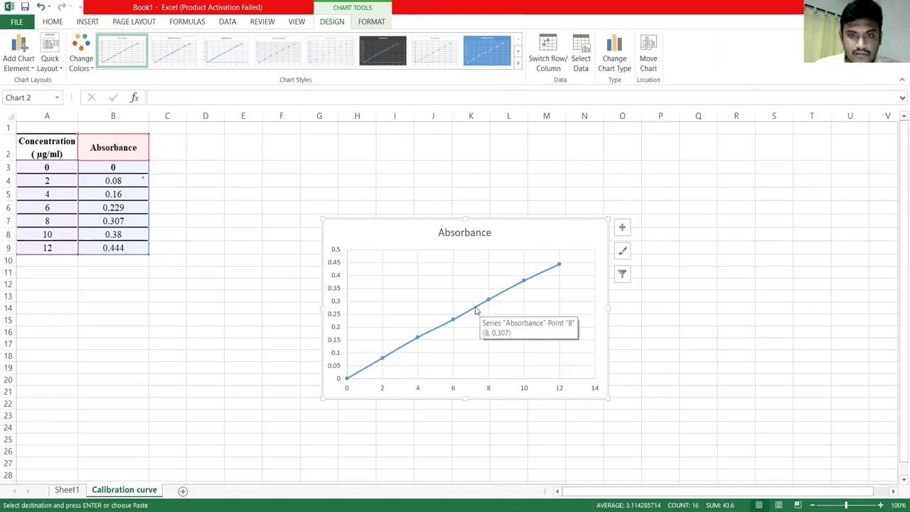
{"action": "left_click", "coordinate": [476, 310]}
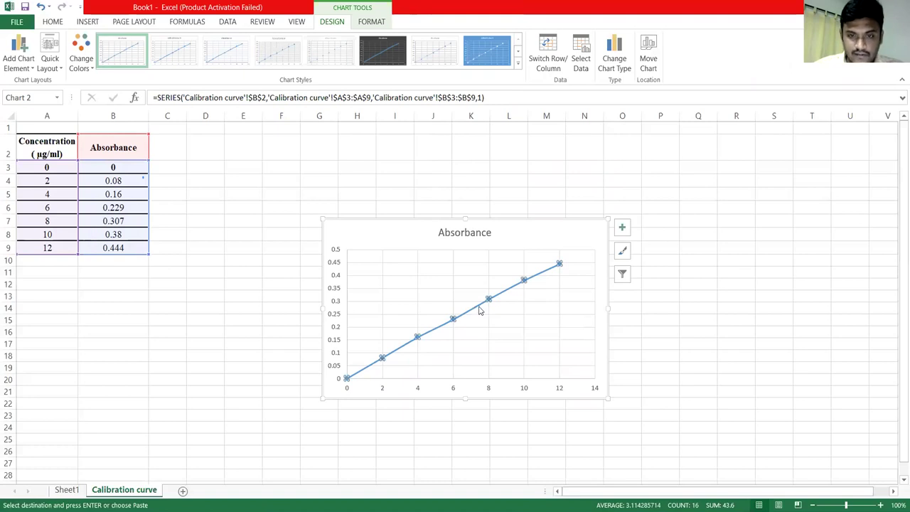
{"action": "right_click", "coordinate": [479, 311]}
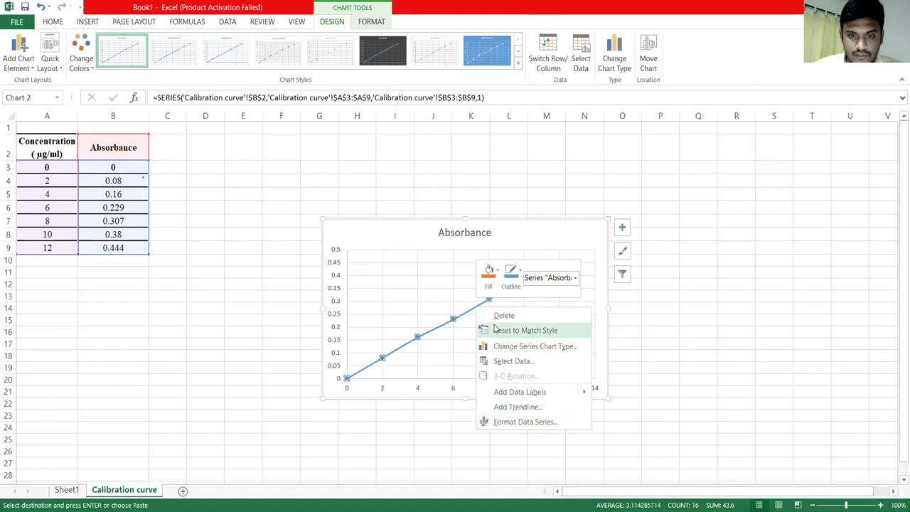
{"action": "left_click", "coordinate": [516, 407]}
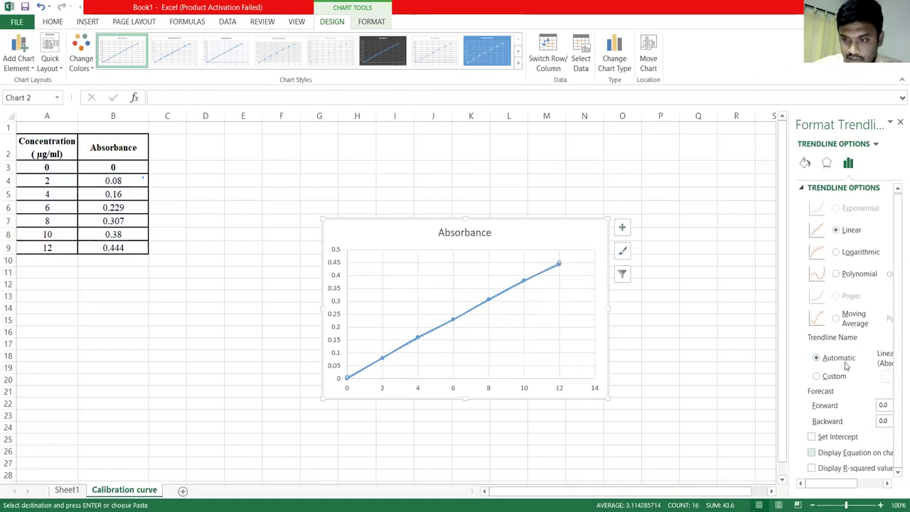
Display the R-squared value and move the equation label below the trendline.
{"action": "key", "text": "Tab"}
{"action": "key", "text": "space"}
{"action": "left_click", "coordinate": [533, 263]}
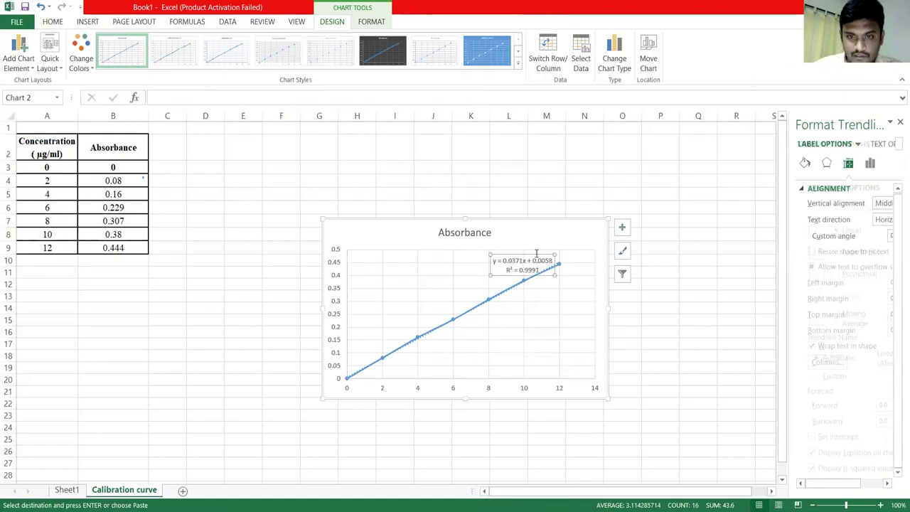
{"action": "left_click_drag", "start_coordinate": [536, 254], "coordinate": [570, 299]}
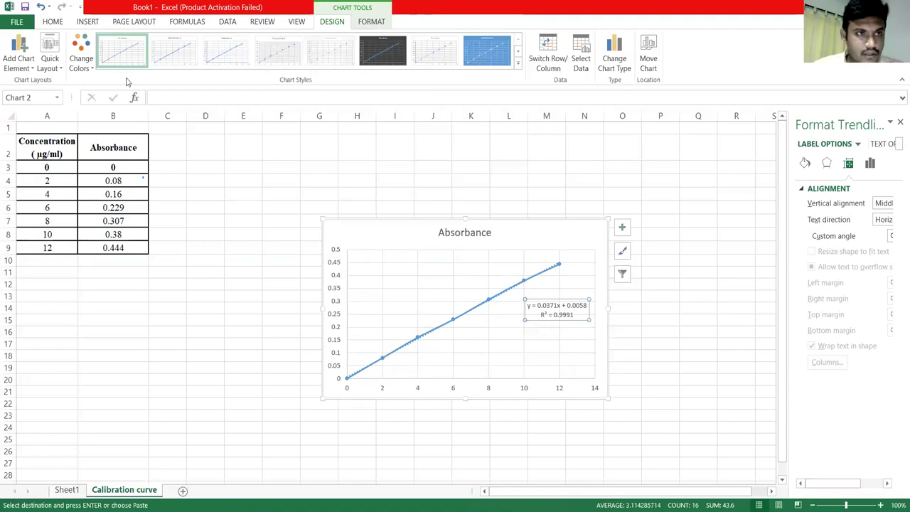
Apply Quick Layout 1 to the chart for chart and axis title placeholders plus a legend.
{"action": "left_click", "coordinate": [384, 220]}
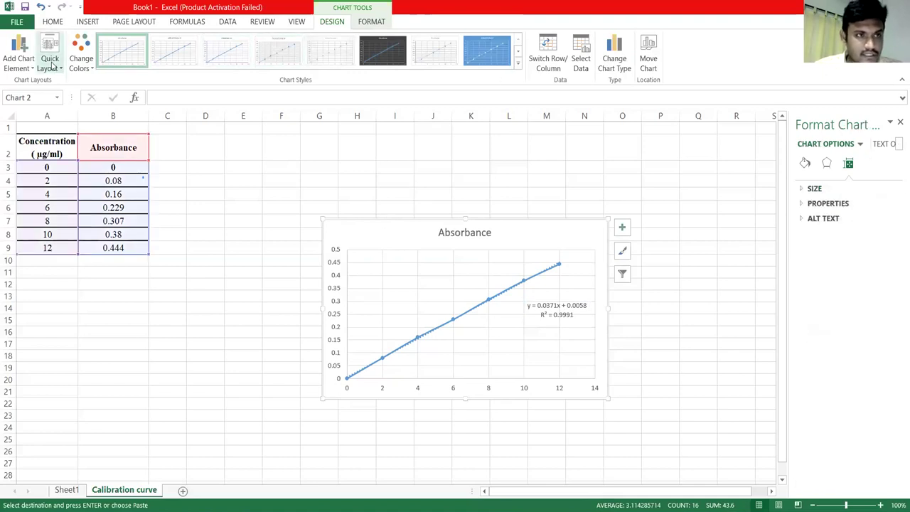
{"action": "left_click", "coordinate": [51, 65]}
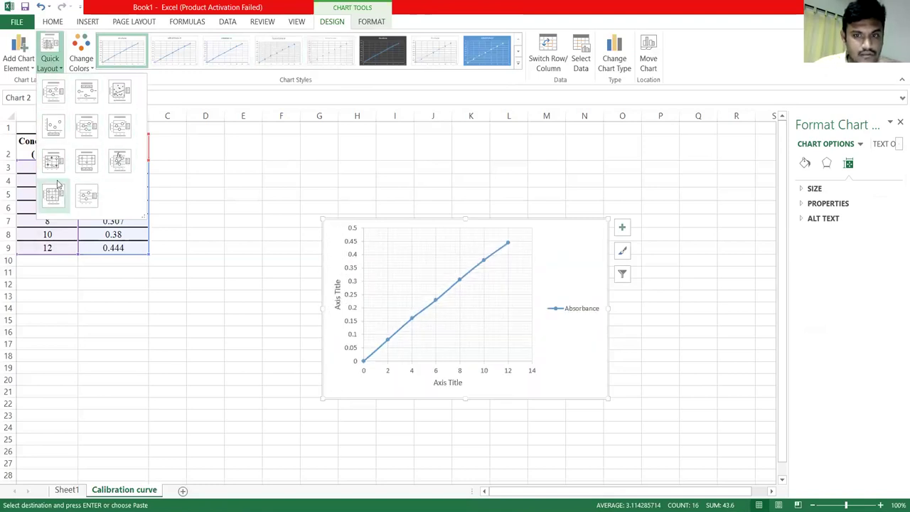
{"action": "left_click", "coordinate": [50, 91]}
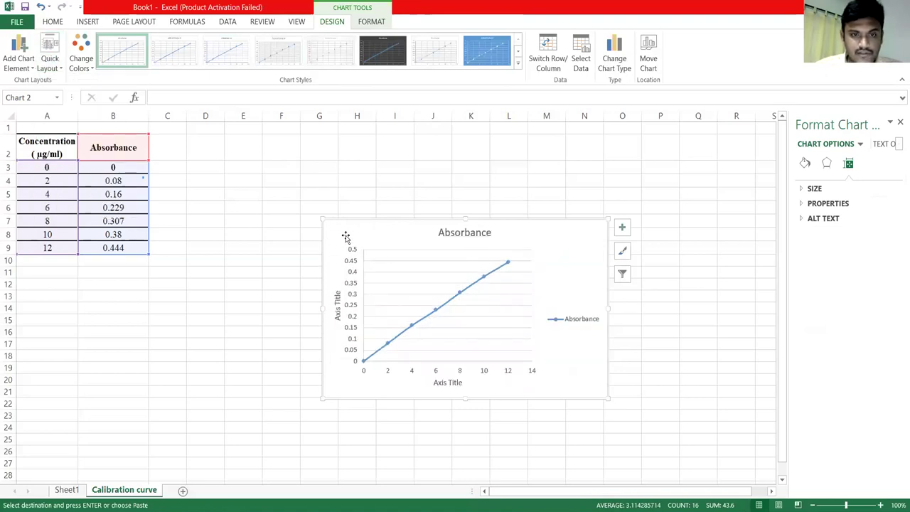
Replace the vertical axis title placeholder with 'Absorbance'.
{"action": "left_click", "coordinate": [339, 298]}
{"action": "left_click_drag", "start_coordinate": [338, 293], "coordinate": [340, 320]}
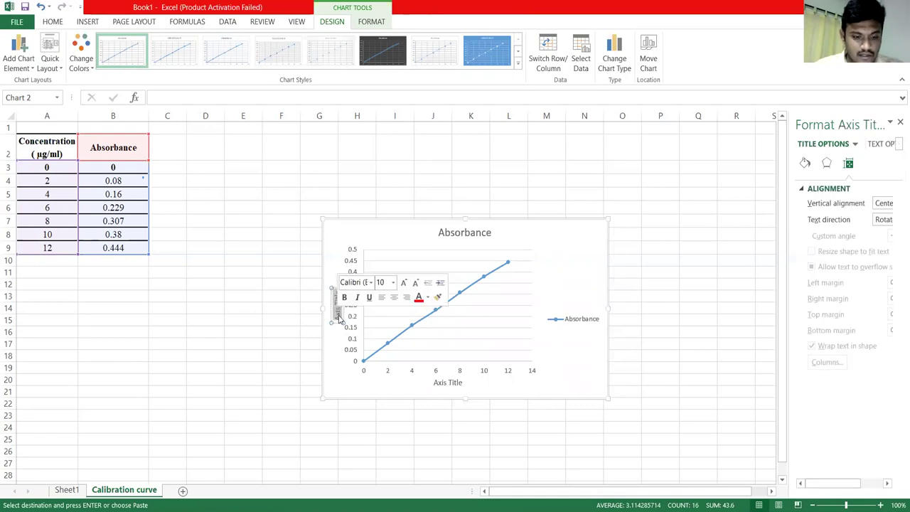
{"action": "type", "text": "Absorbance"}
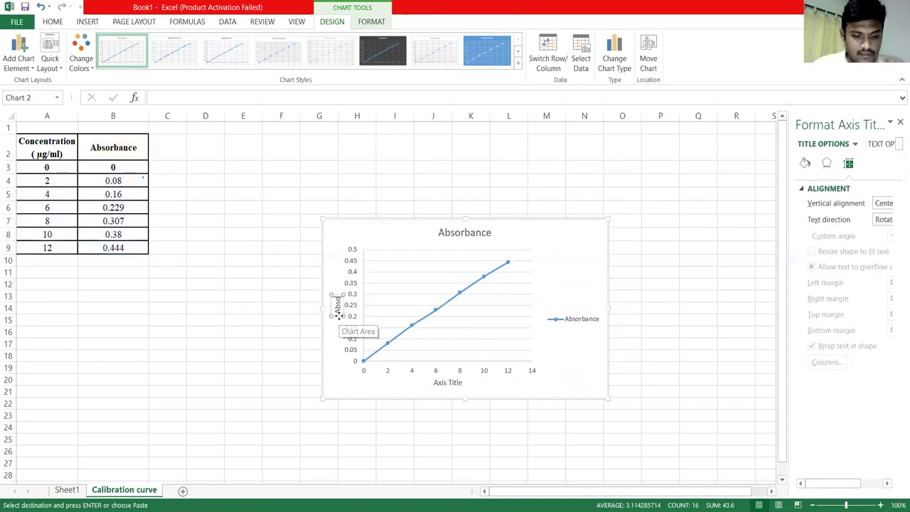
{"action": "type", "text": "bance"}
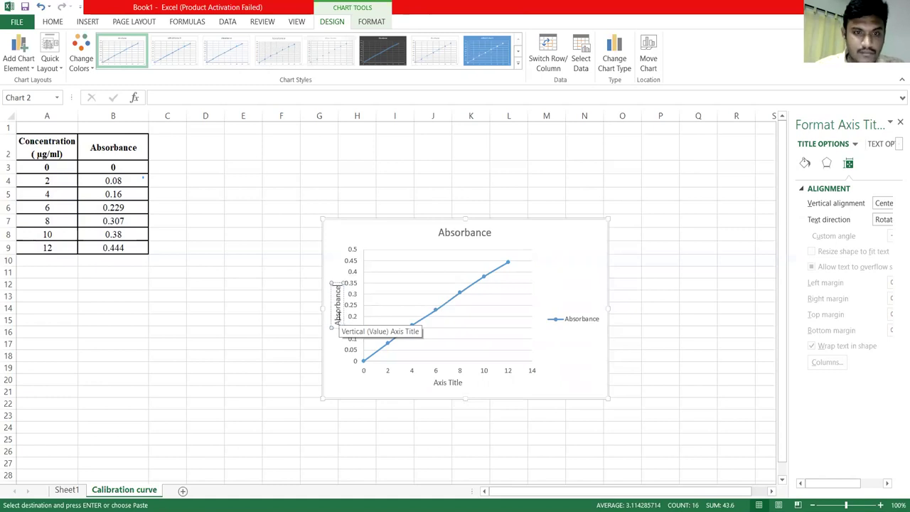
Replace the horizontal axis title placeholder with 'Concentration ('.
{"action": "left_click", "coordinate": [446, 381]}
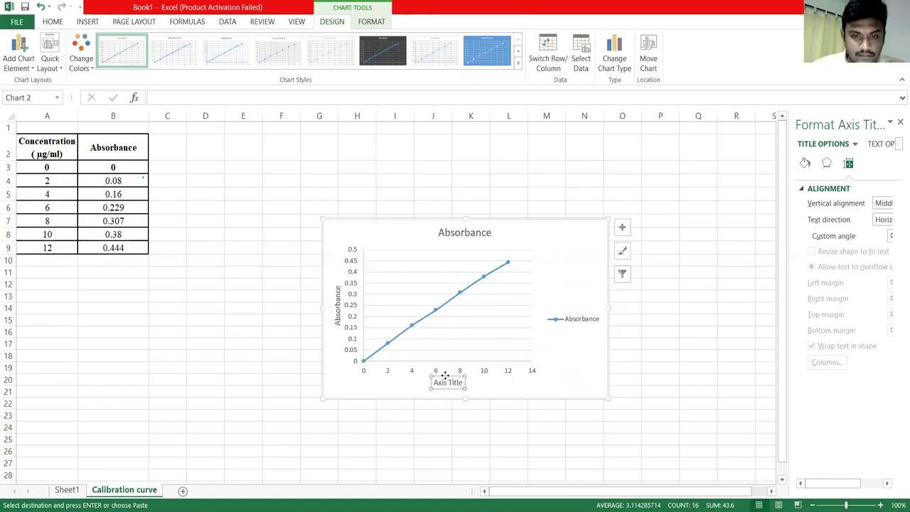
{"action": "left_click_drag", "start_coordinate": [435, 382], "coordinate": [462, 390]}
{"action": "key", "text": "Delete"}
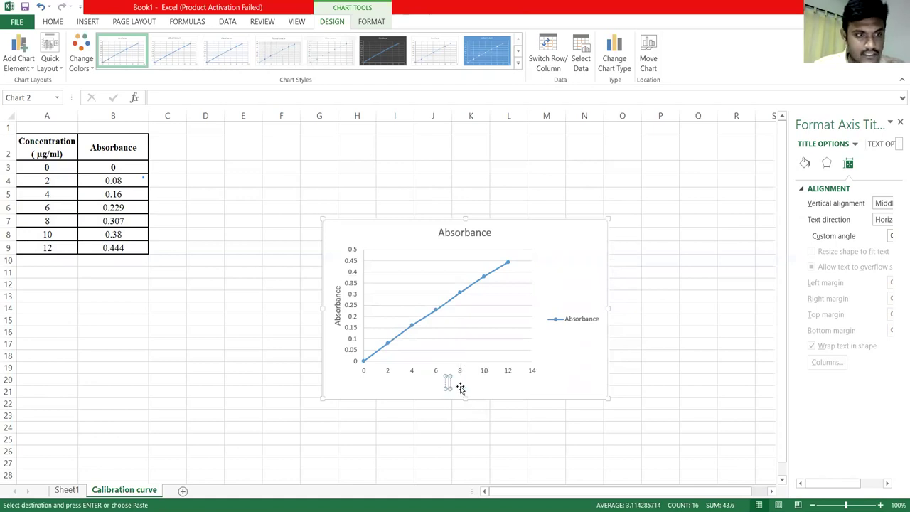
{"action": "type", "text": "Concent"}
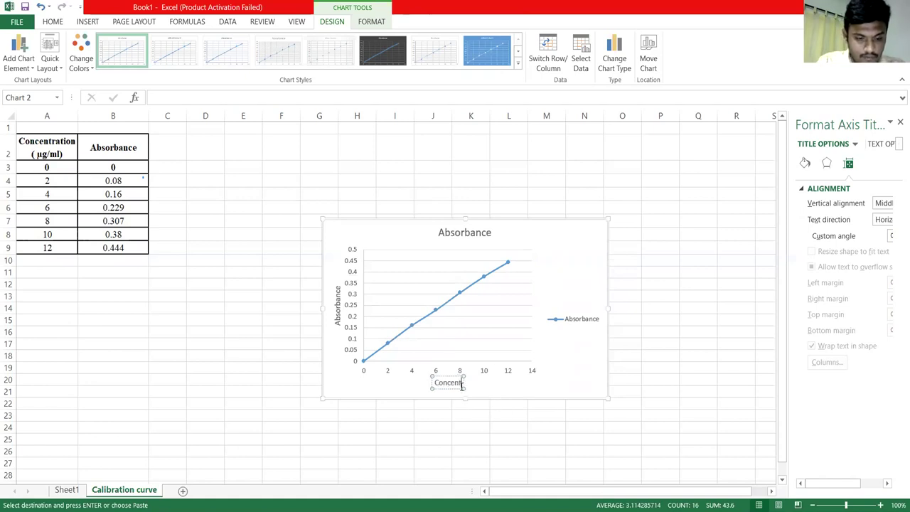
{"action": "type", "text": "ration"}
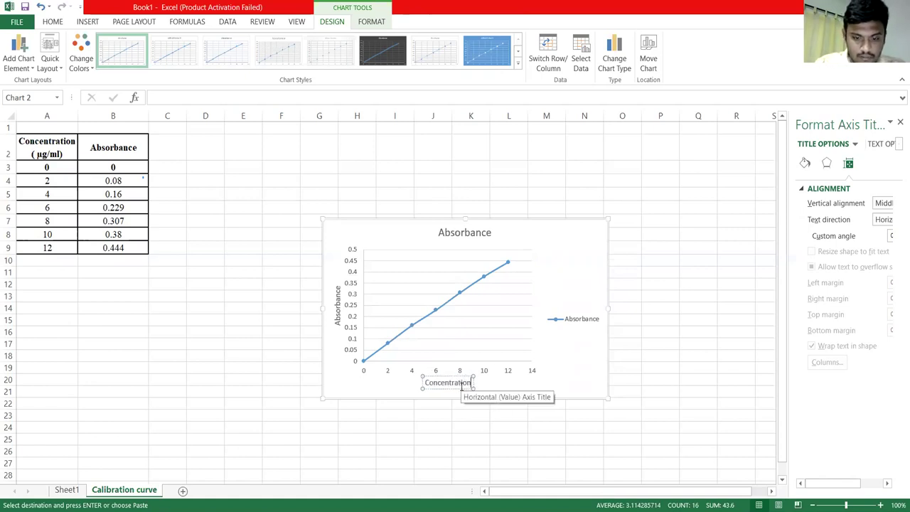
{"action": "type", "text": " ("}
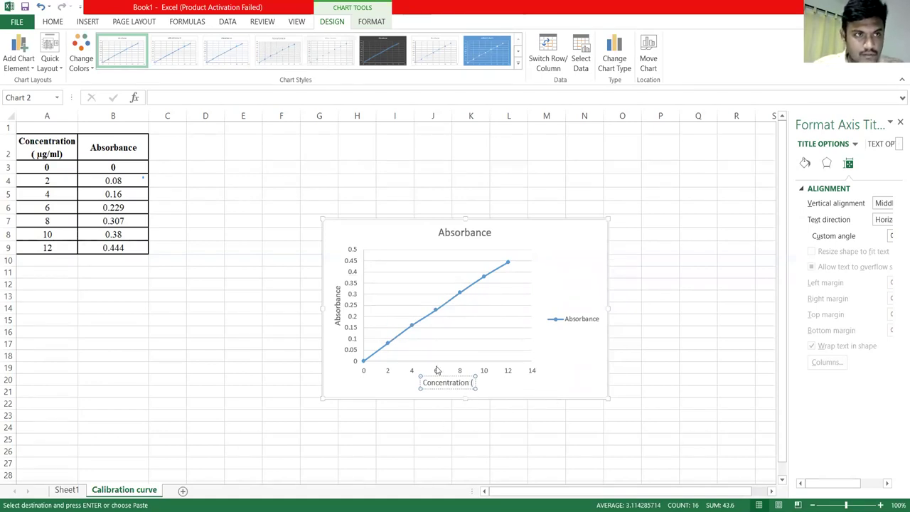
Insert the µ Micro Sign symbol and type 'g/ml)' to complete 'Concentration (µg/ml)'.
{"action": "left_click", "coordinate": [86, 22]}
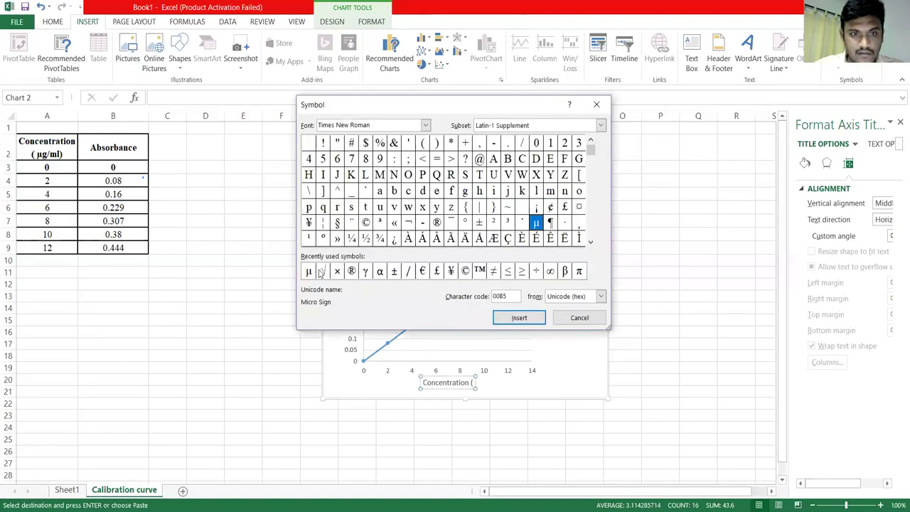
{"action": "left_click", "coordinate": [309, 272]}
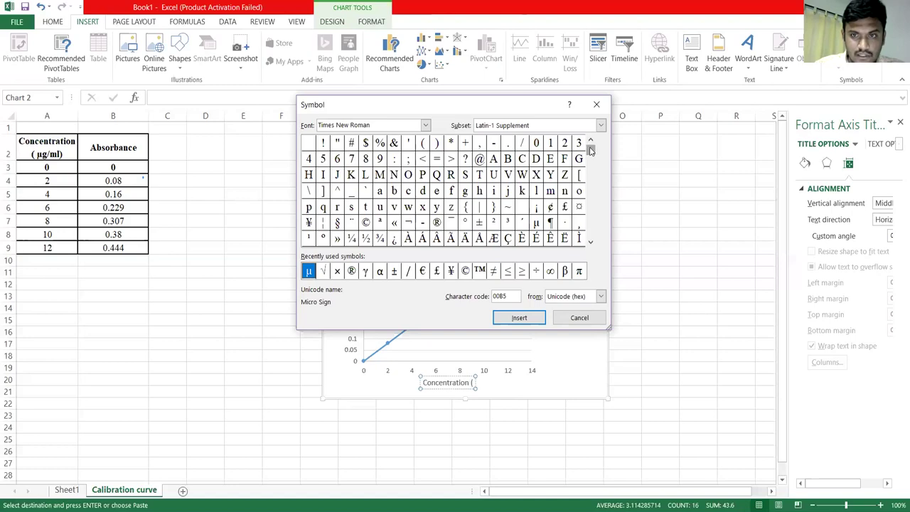
{"action": "left_click_drag", "start_coordinate": [590, 150], "coordinate": [591, 237]}
{"action": "left_click", "coordinate": [310, 273]}
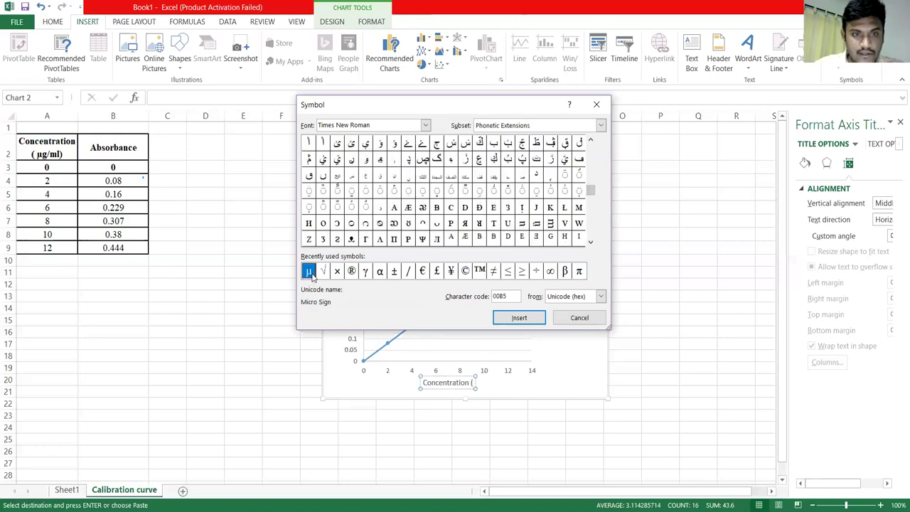
{"action": "left_click", "coordinate": [519, 317]}
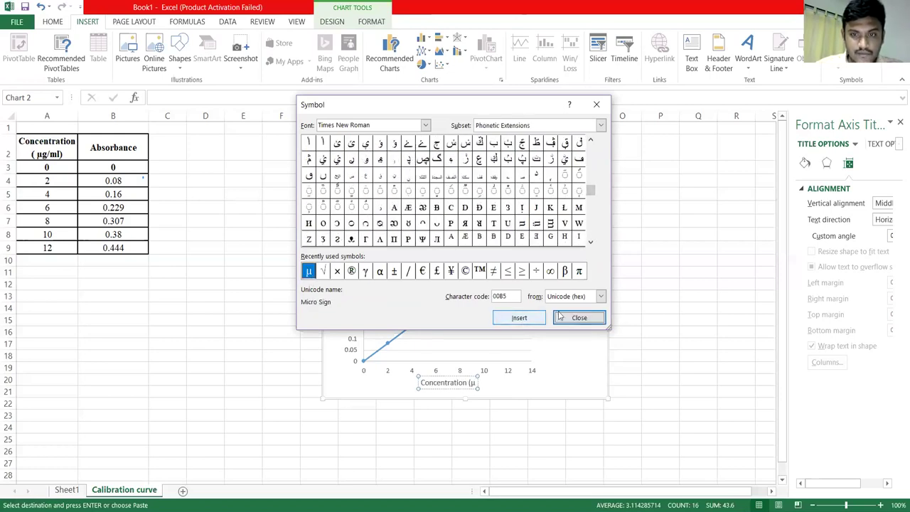
{"action": "left_click", "coordinate": [579, 318]}
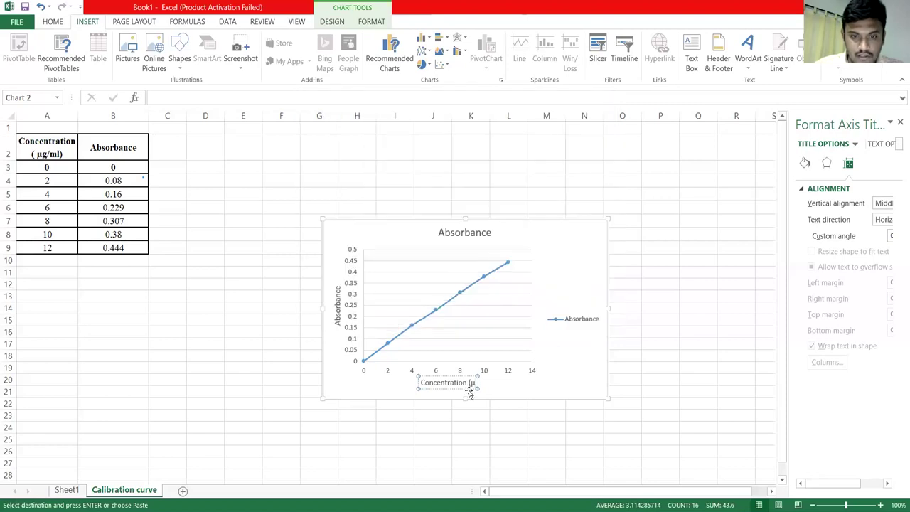
{"action": "type", "text": "g/ml)"}
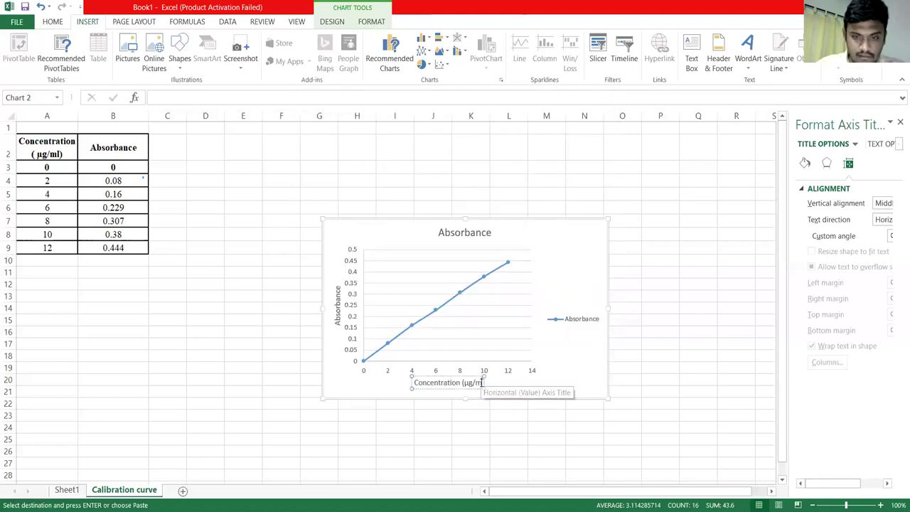
{"action": "left_click", "coordinate": [548, 244]}
Replace the chart title 'Absorbance' with 'Calibration curve of Paracetamol'.
{"action": "left_click", "coordinate": [457, 239]}
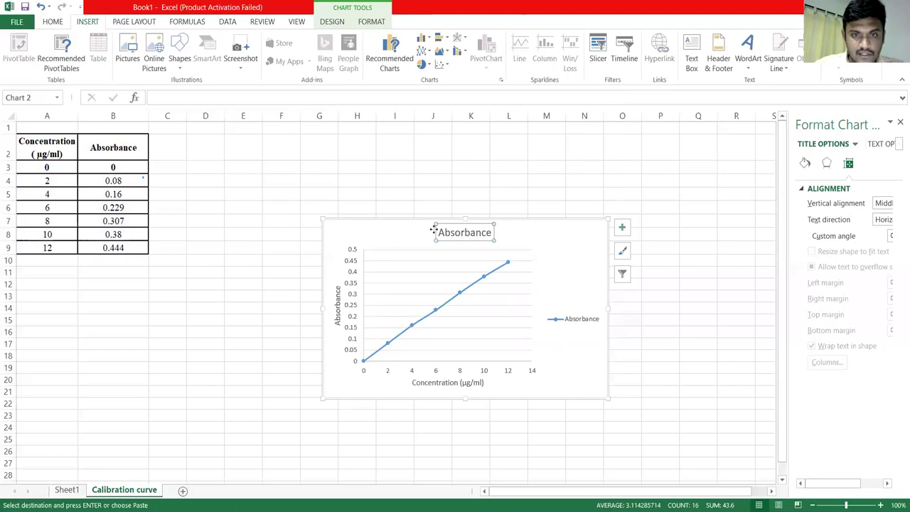
{"action": "left_click_drag", "start_coordinate": [440, 232], "coordinate": [491, 237]}
{"action": "key", "text": "Delete"}
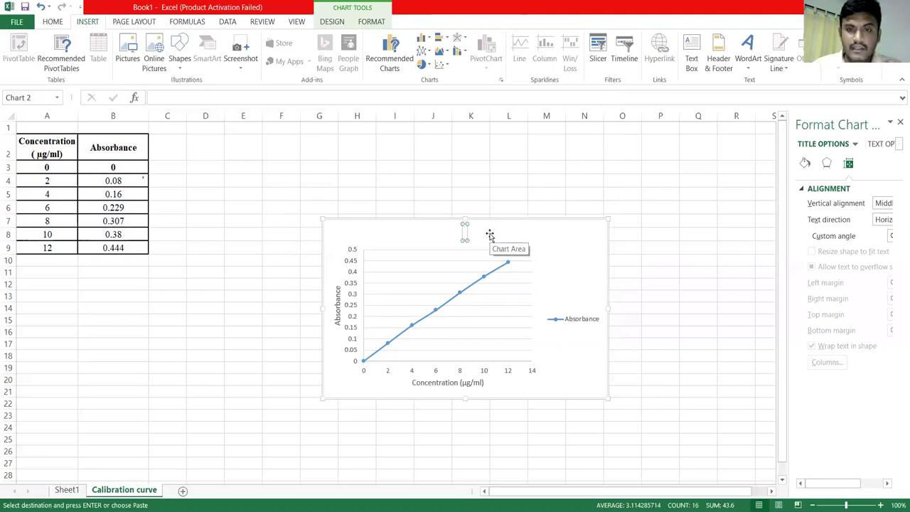
{"action": "type", "text": "C"}
{"action": "type", "text": "al"}
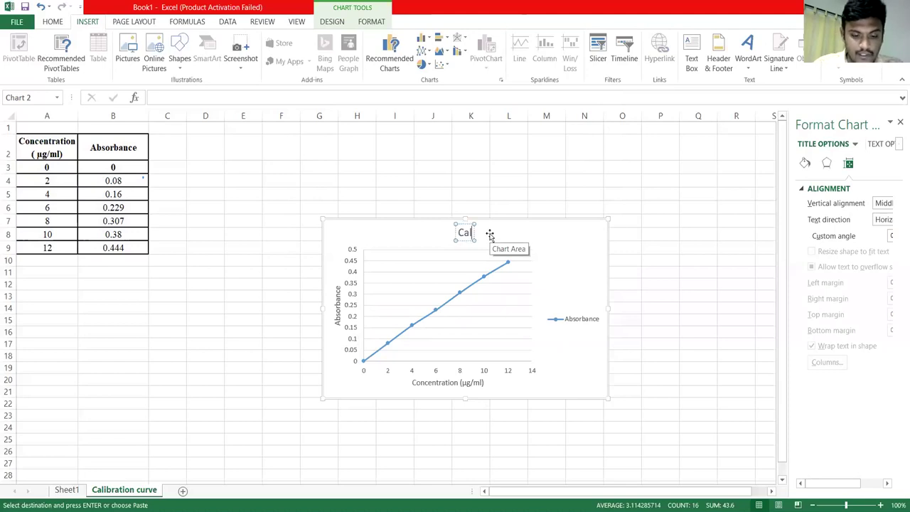
{"action": "type", "text": "ibration"}
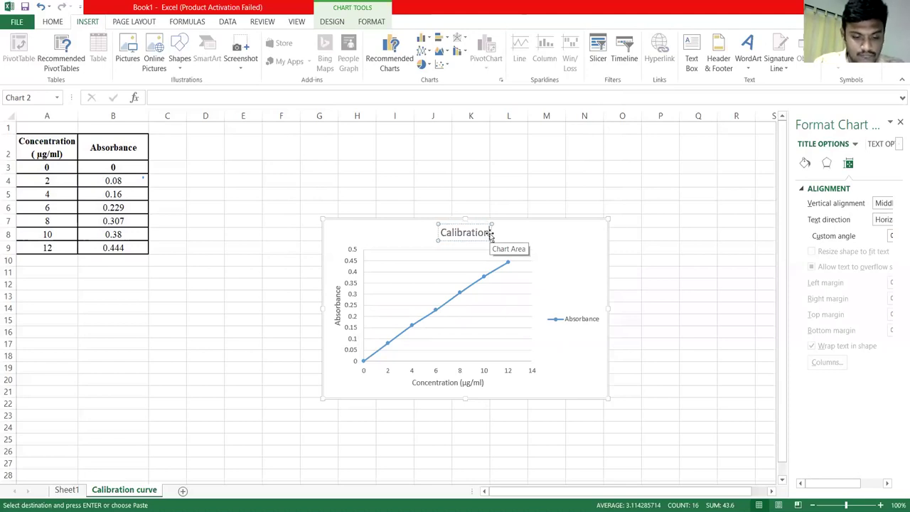
{"action": "type", "text": " curve"}
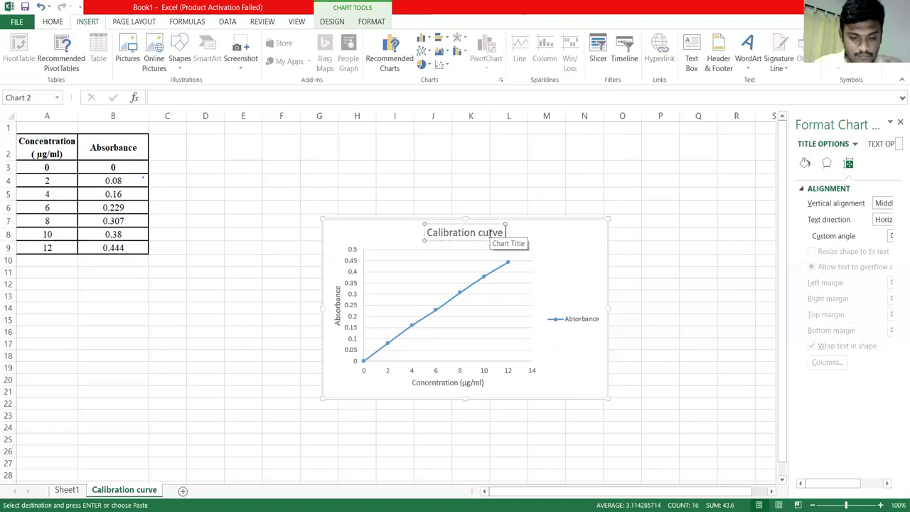
{"action": "type", "text": " of Parac"}
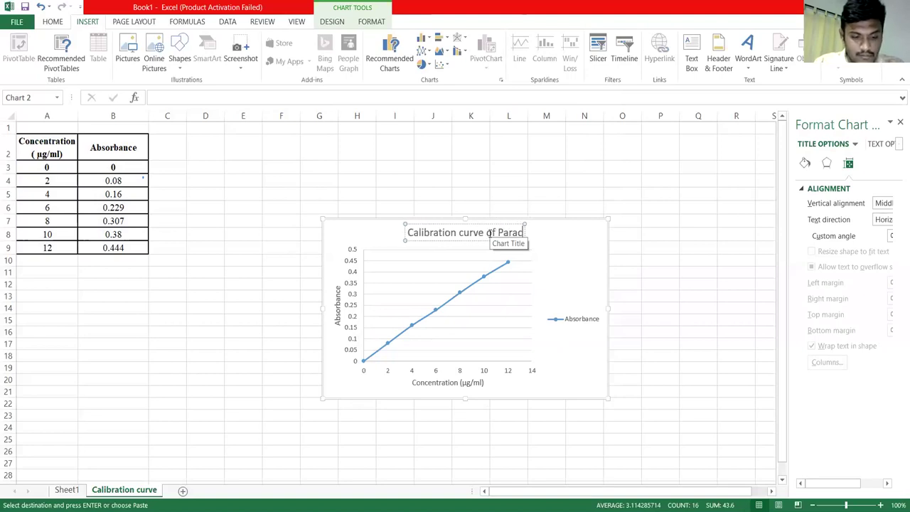
{"action": "type", "text": "etamol"}
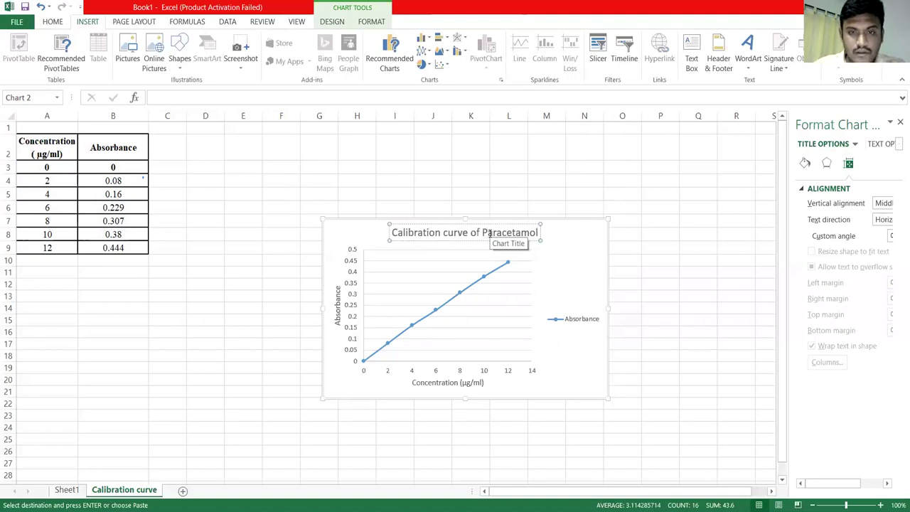
Delete the chart legend.
{"action": "left_click", "coordinate": [566, 245]}
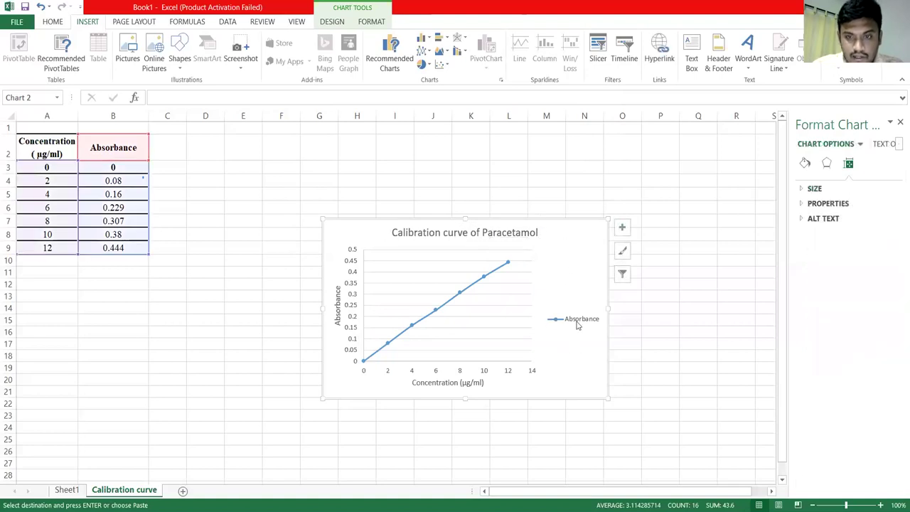
{"action": "left_click", "coordinate": [579, 321]}
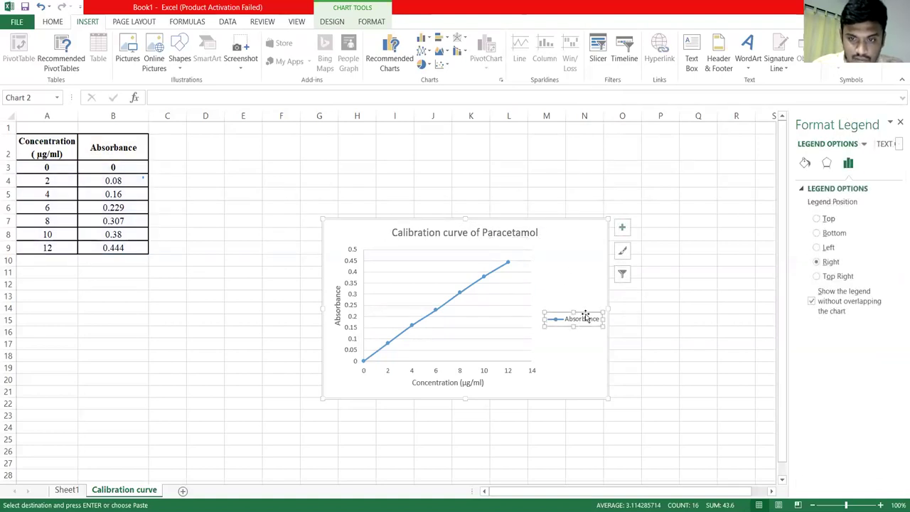
{"action": "key", "text": "Delete"}
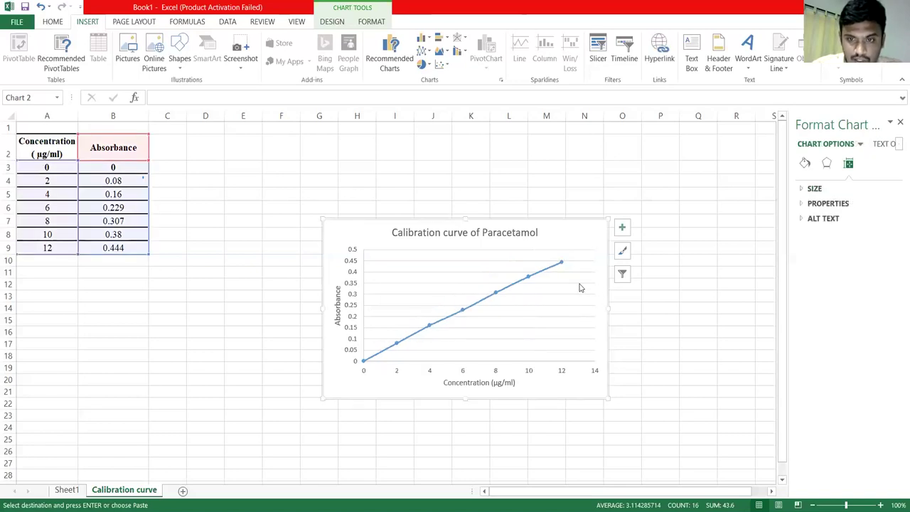
Delete the chart's major horizontal gridlines.
{"action": "left_click", "coordinate": [580, 284]}
{"action": "right_click", "coordinate": [579, 286]}
{"action": "left_click", "coordinate": [603, 292]}
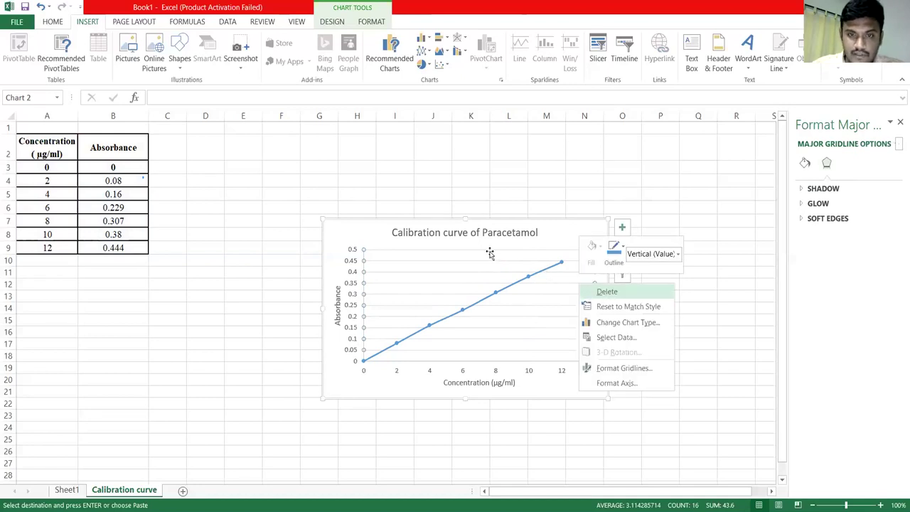
Format the chart title 'Calibration curve of Paracetamol' as bold, 20 pt.
{"action": "left_click", "coordinate": [427, 227]}
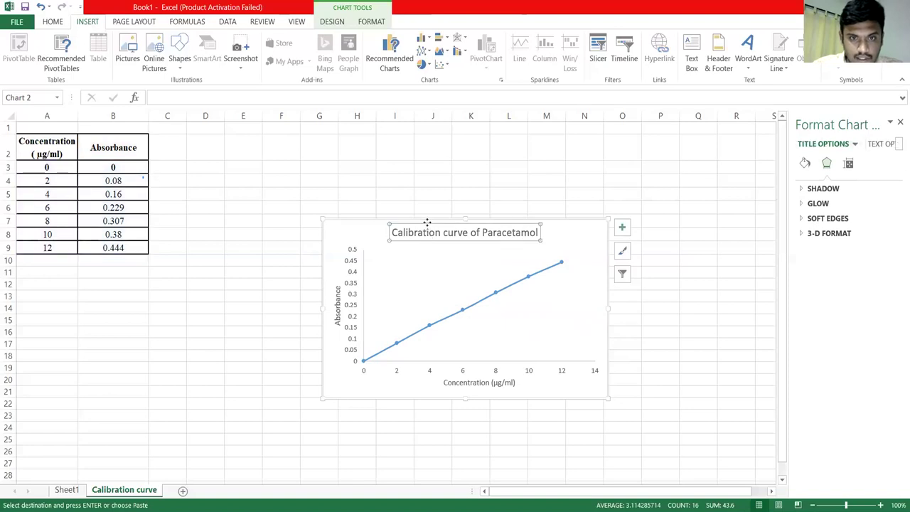
{"action": "left_click", "coordinate": [54, 22]}
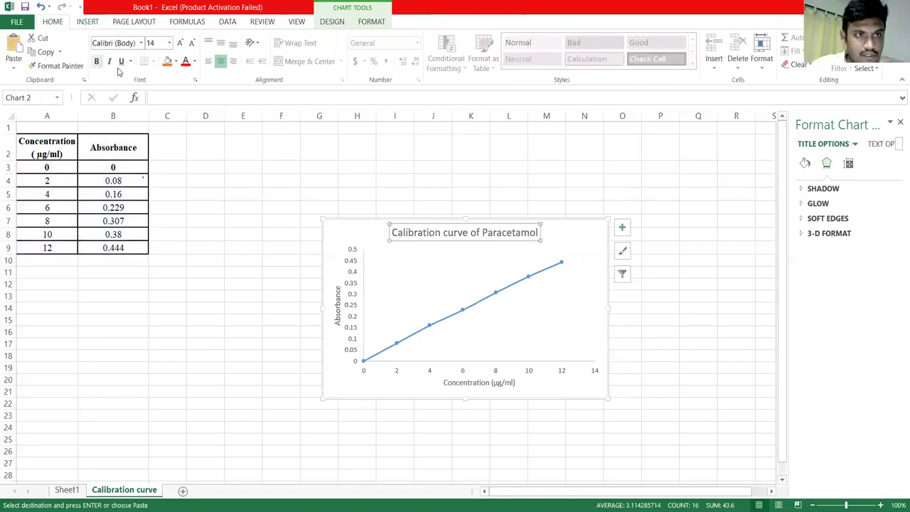
{"action": "left_click", "coordinate": [195, 63]}
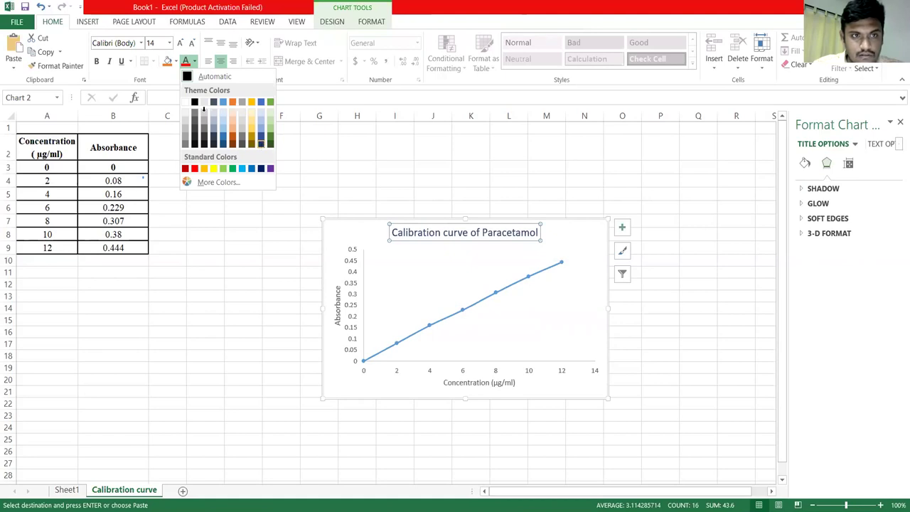
{"action": "left_click", "coordinate": [149, 91]}
{"action": "left_click", "coordinate": [97, 61]}
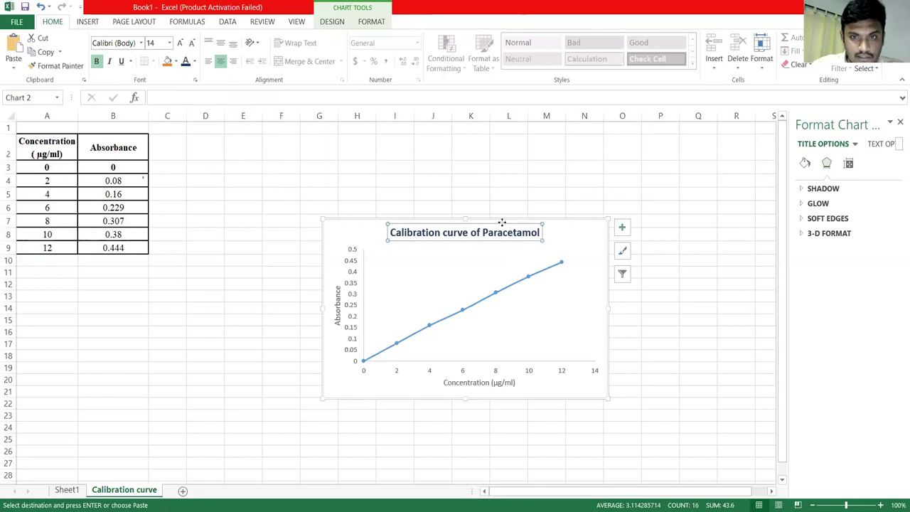
{"action": "left_click", "coordinate": [170, 43]}
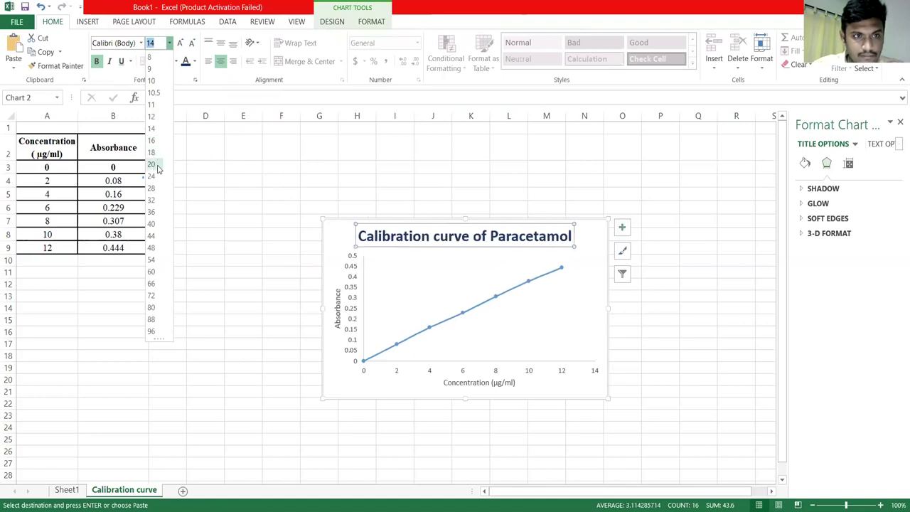
{"action": "left_click", "coordinate": [152, 164]}
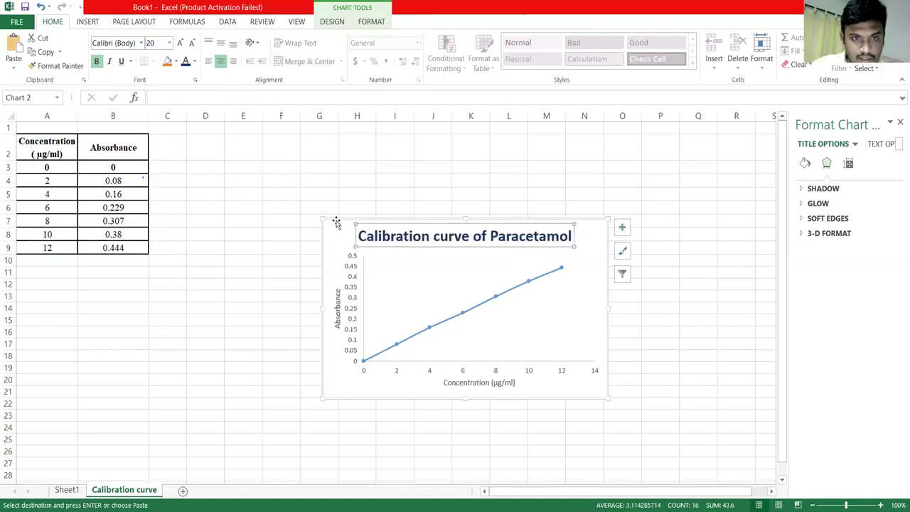
Move the chart up-left, enlarge it toward the bottom right, and copy it.
{"action": "left_click_drag", "start_coordinate": [335, 217], "coordinate": [309, 157]}
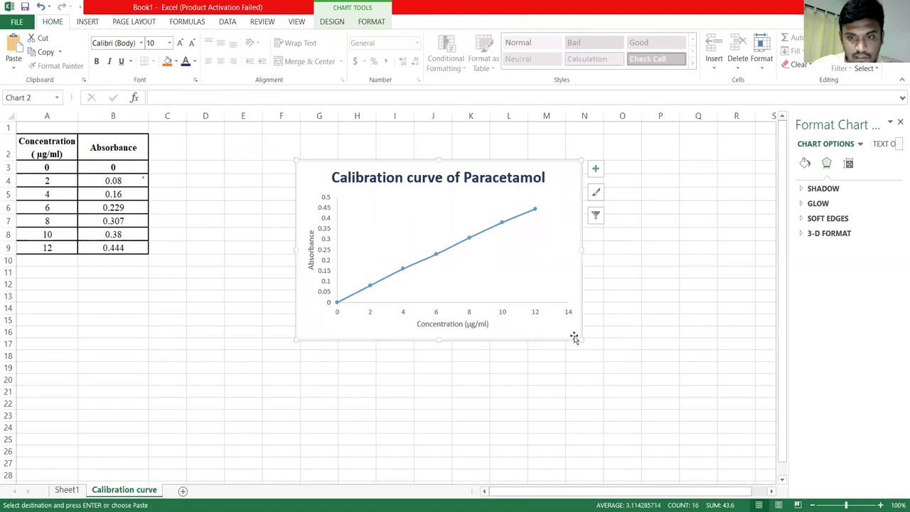
{"action": "left_click_drag", "start_coordinate": [580, 339], "coordinate": [618, 390]}
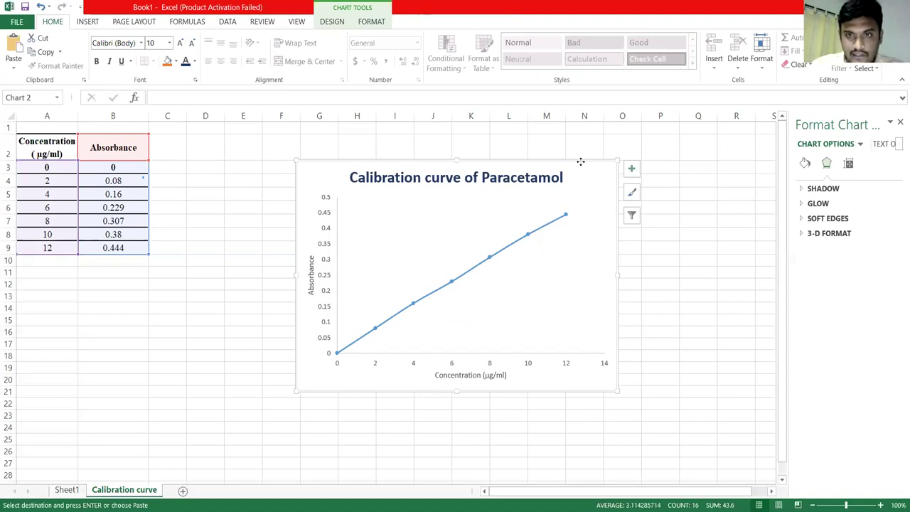
{"action": "right_click", "coordinate": [604, 187]}
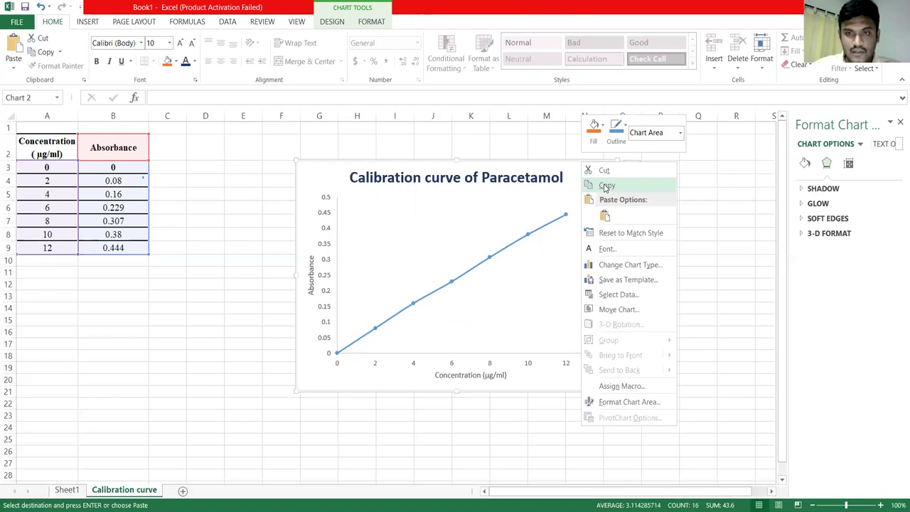
{"action": "left_click", "coordinate": [604, 186]}
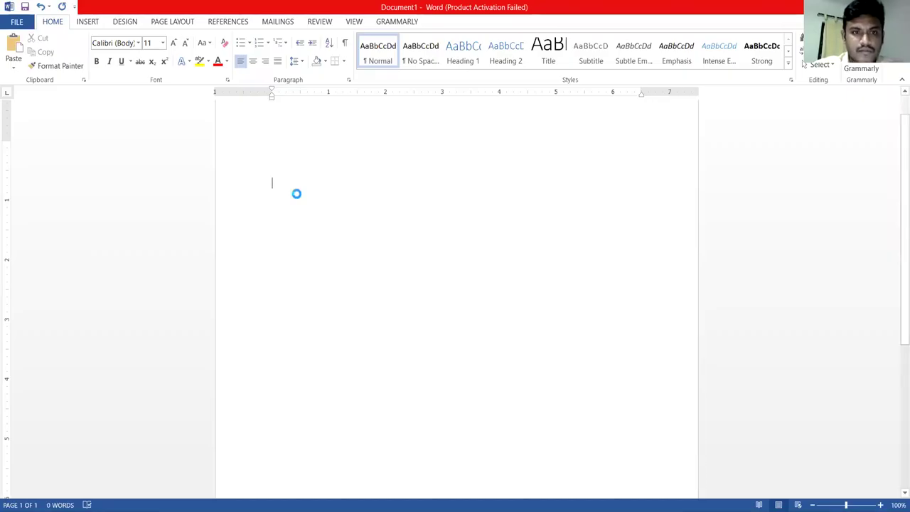
{"action": "right_click", "coordinate": [289, 198]}
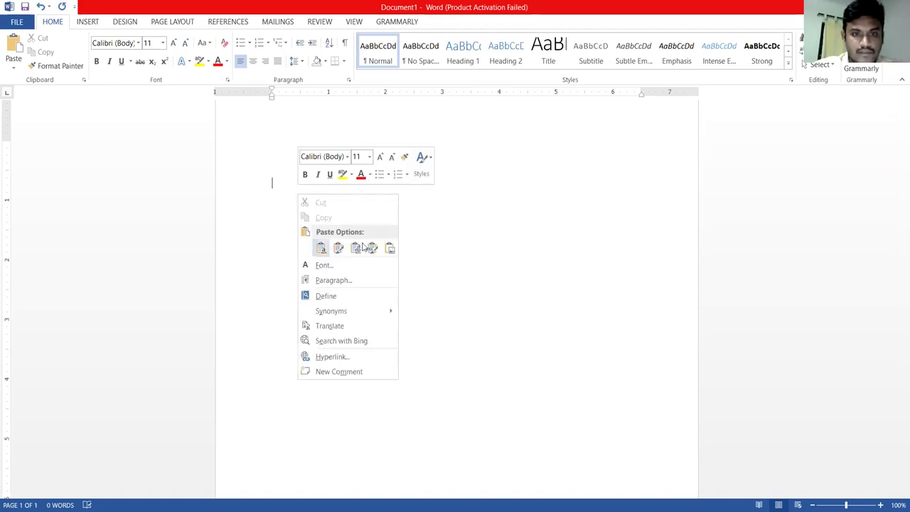
{"action": "left_click", "coordinate": [432, 235]}
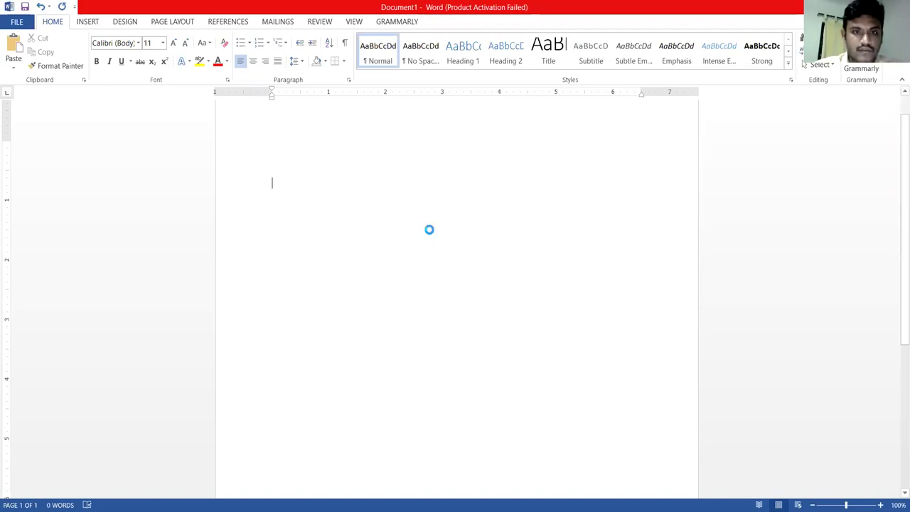